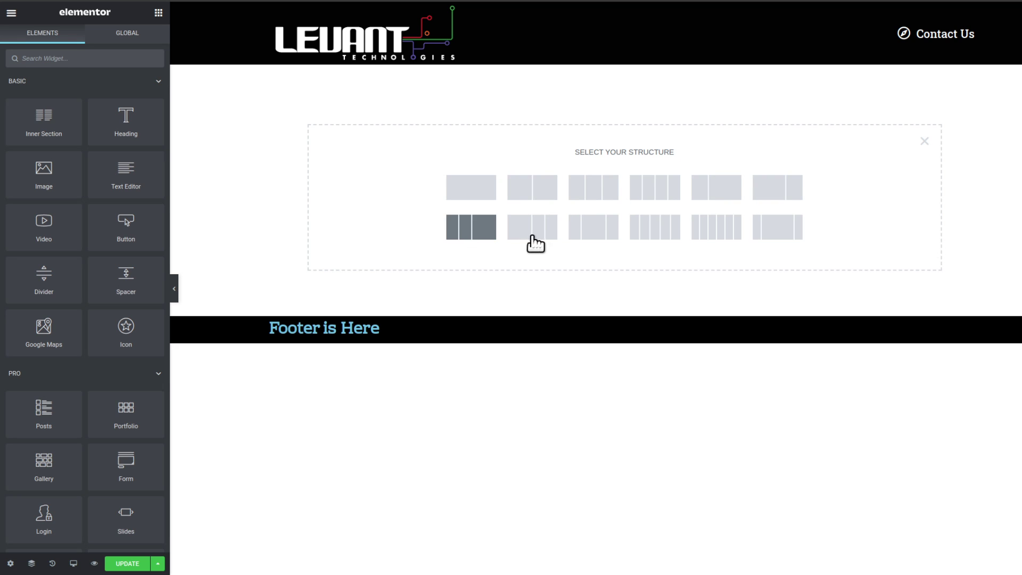
Step: Add a two-column section between the header and footer and place a Google Maps widget in its first column
click(531, 197)
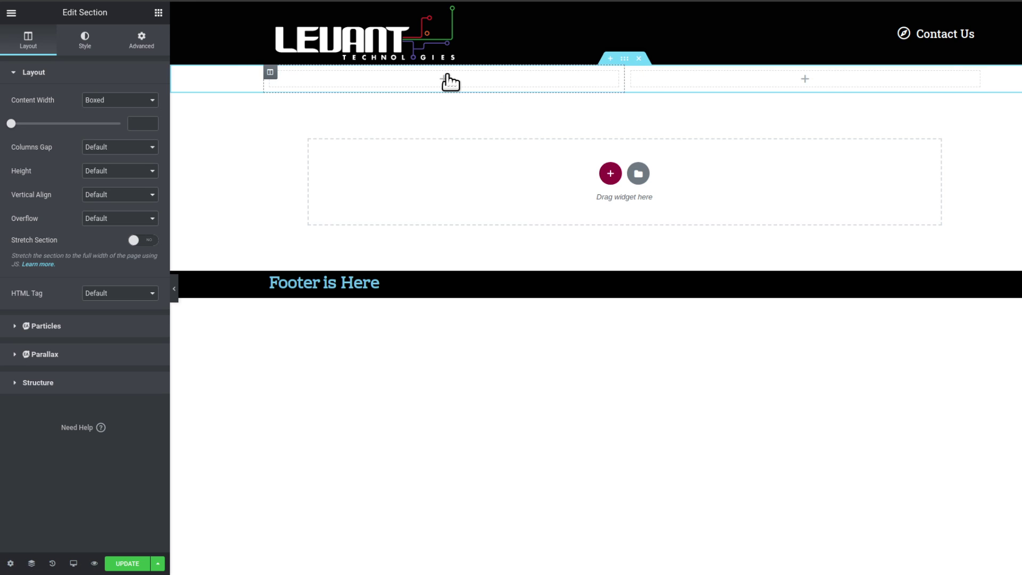
click(157, 15)
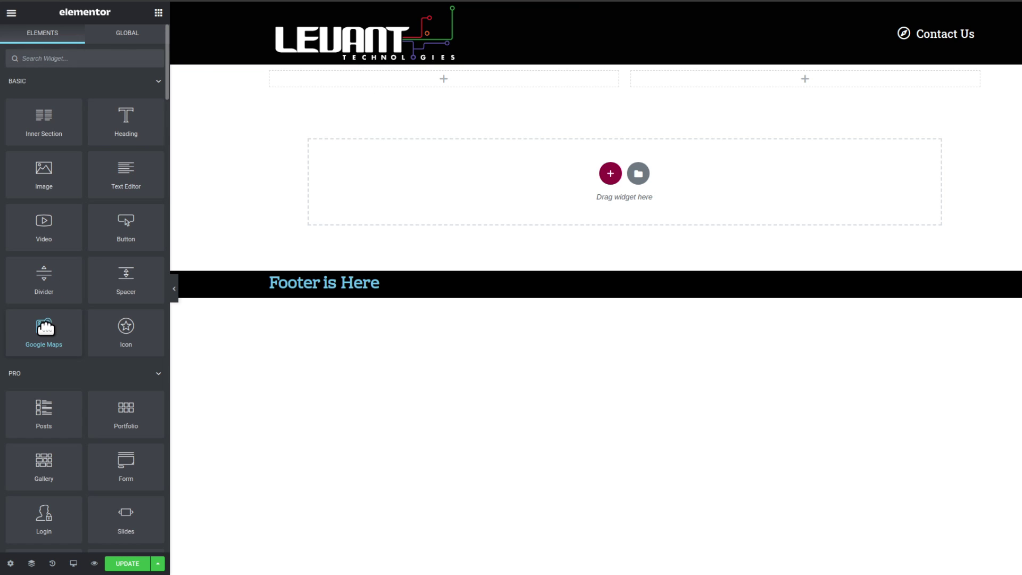
drag(45, 328, 506, 72)
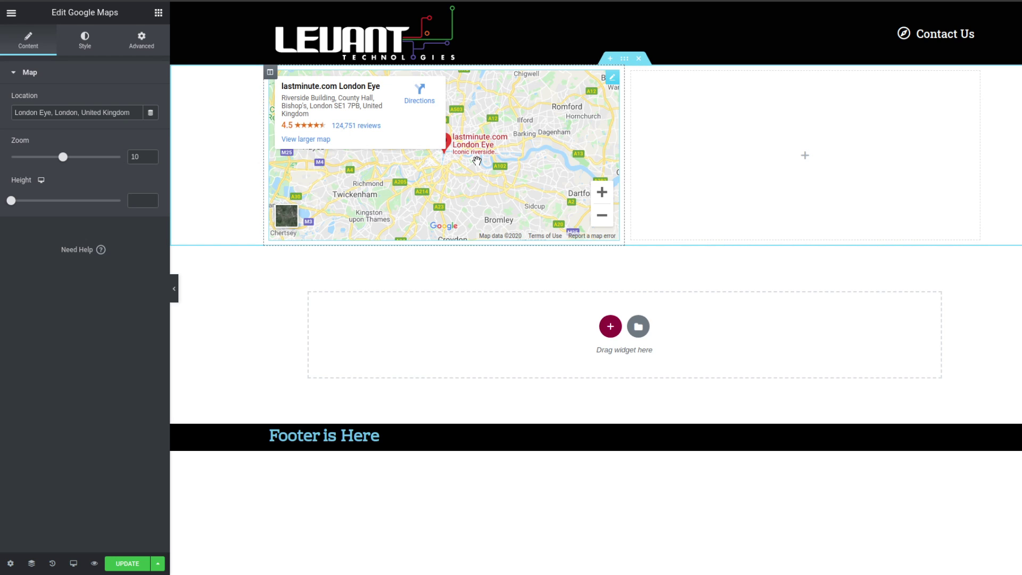
Step: Set the map's location to "Oklahoma City"
triple_click(100, 114)
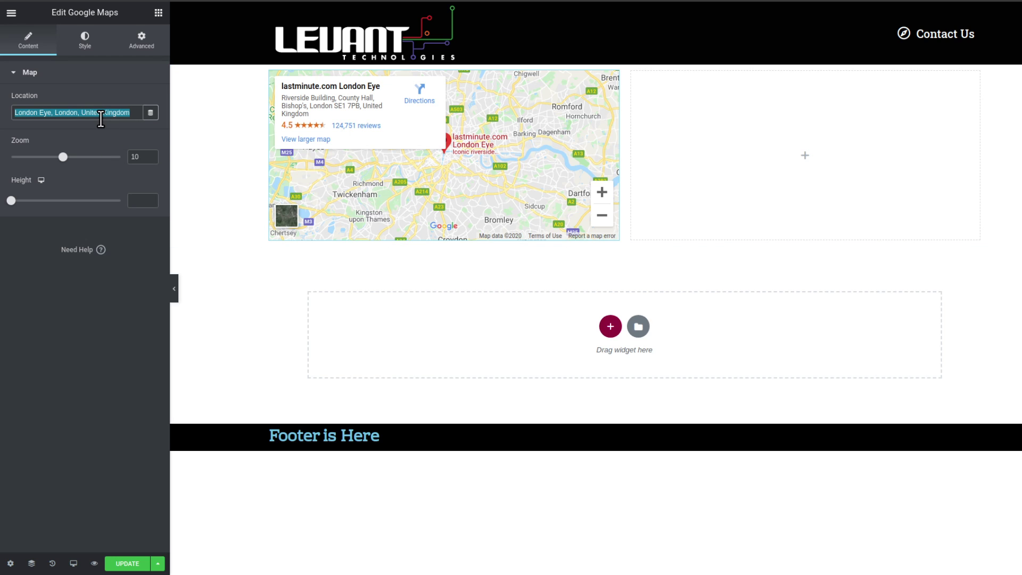
text(Ok)
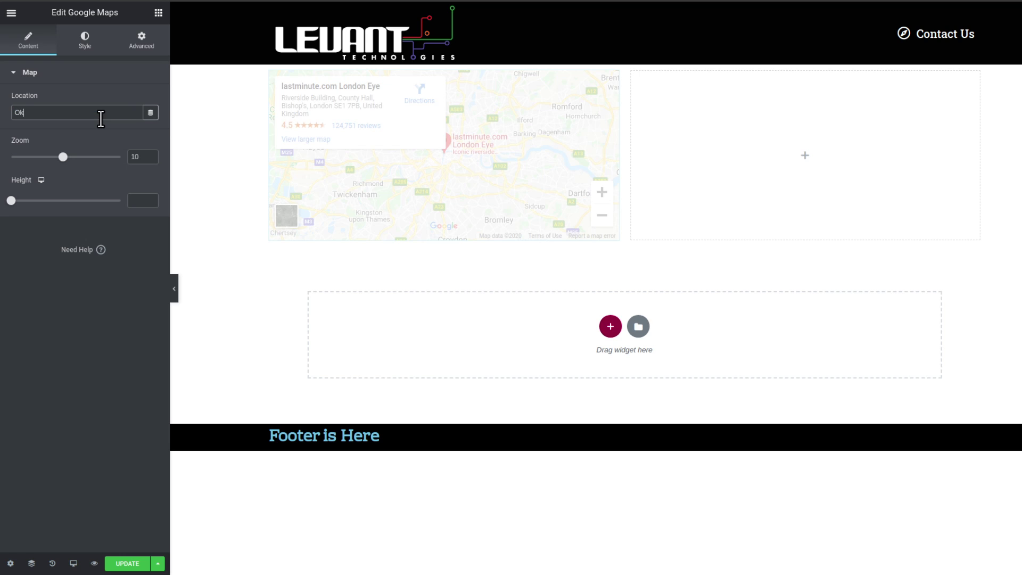
text(lahoma City)
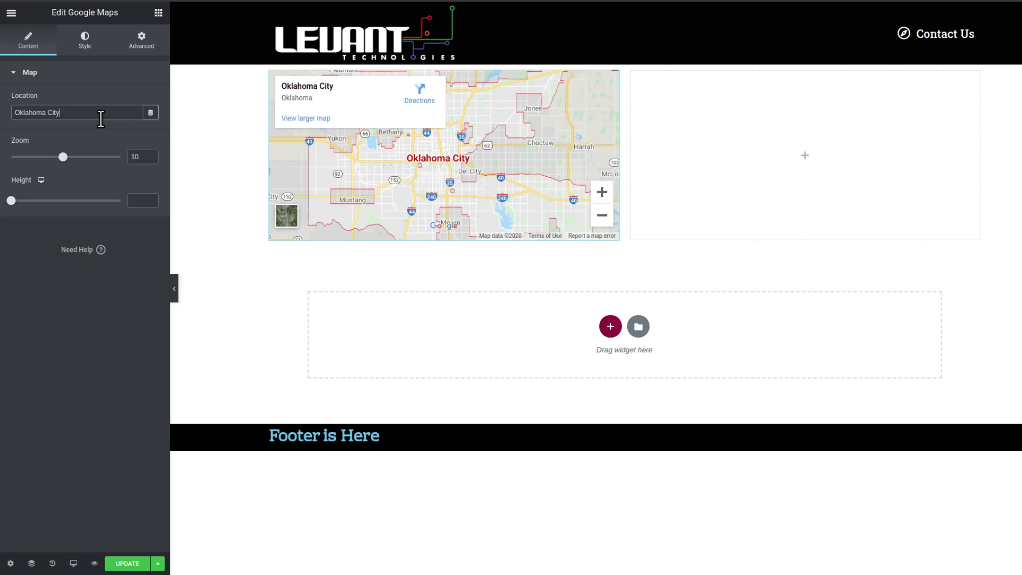
Step: Set the map's location to "Thunder Stadium Oklahoma City"
triple_click(100, 115)
click(111, 113)
click(111, 112)
text(Thunder )
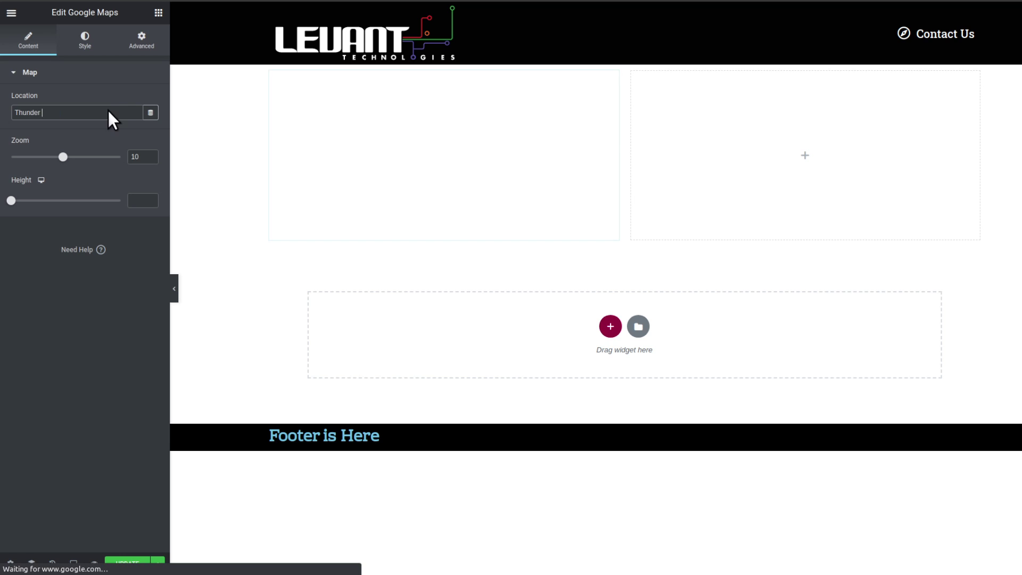
text(Stadi)
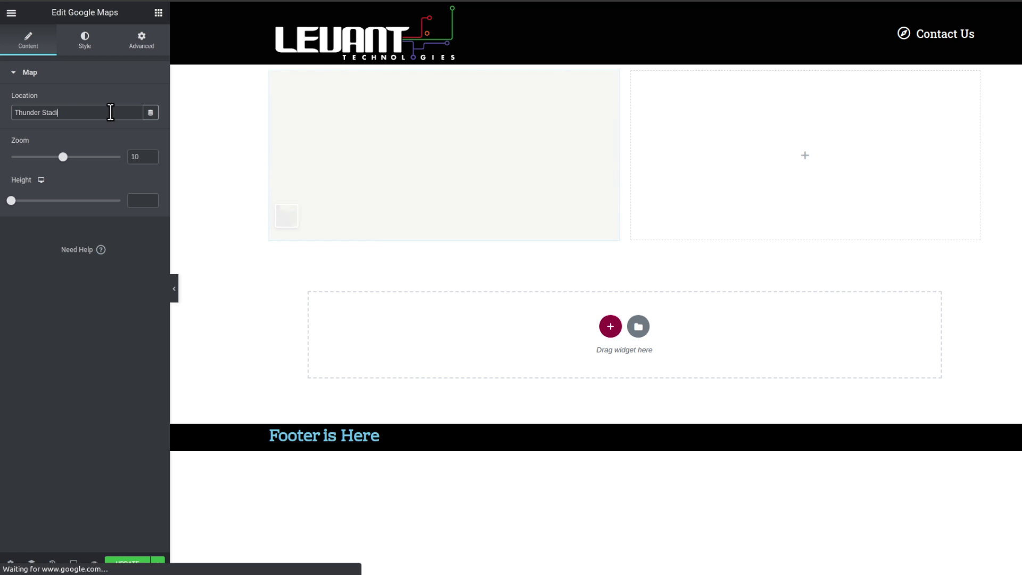
text(um Oklahoma City)
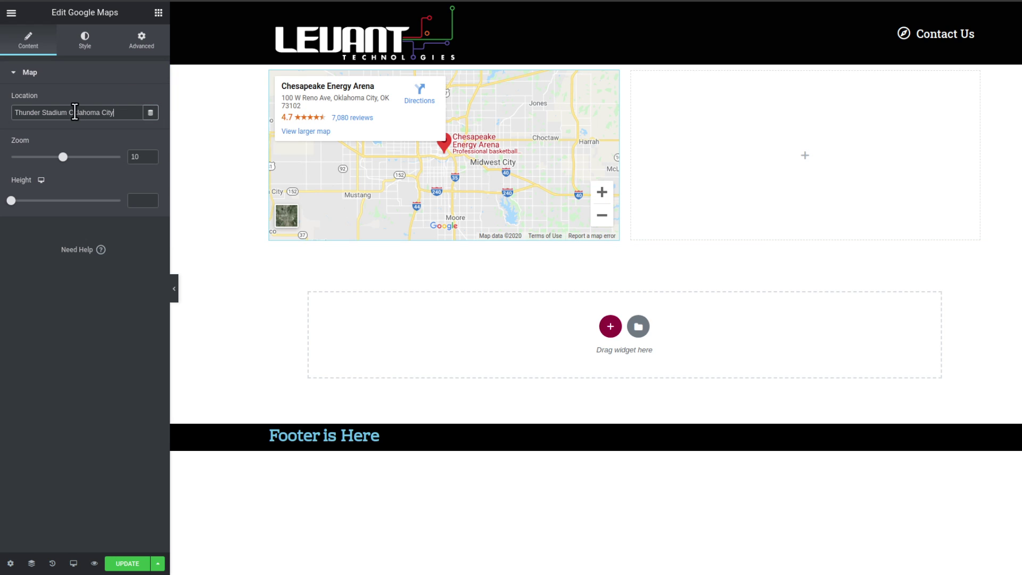
key(shift+Home)
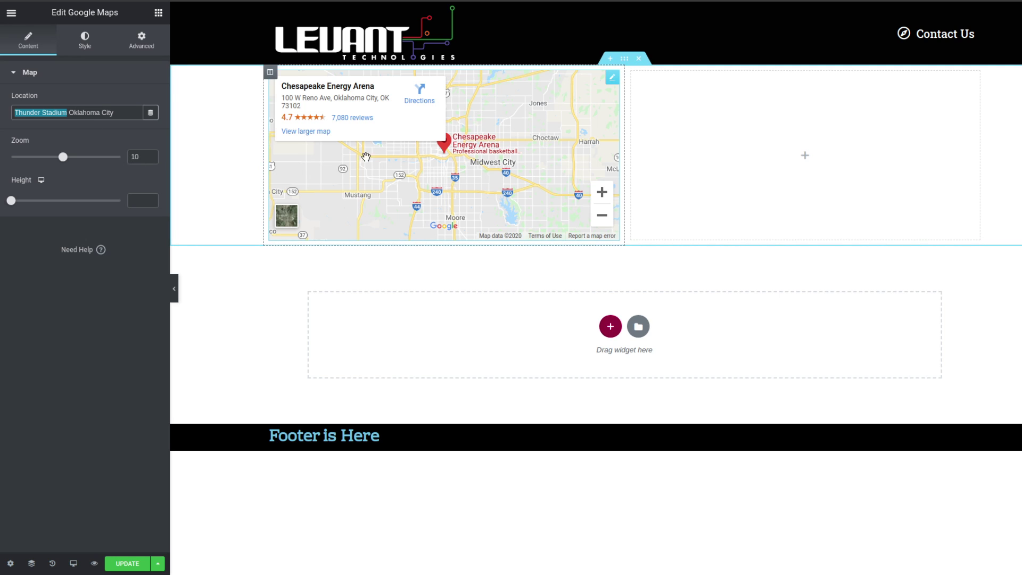
Step: Replace "Thunder Stadium" in the map's location so it reads "Capital Building Oklahoma City"
triple_click(129, 112)
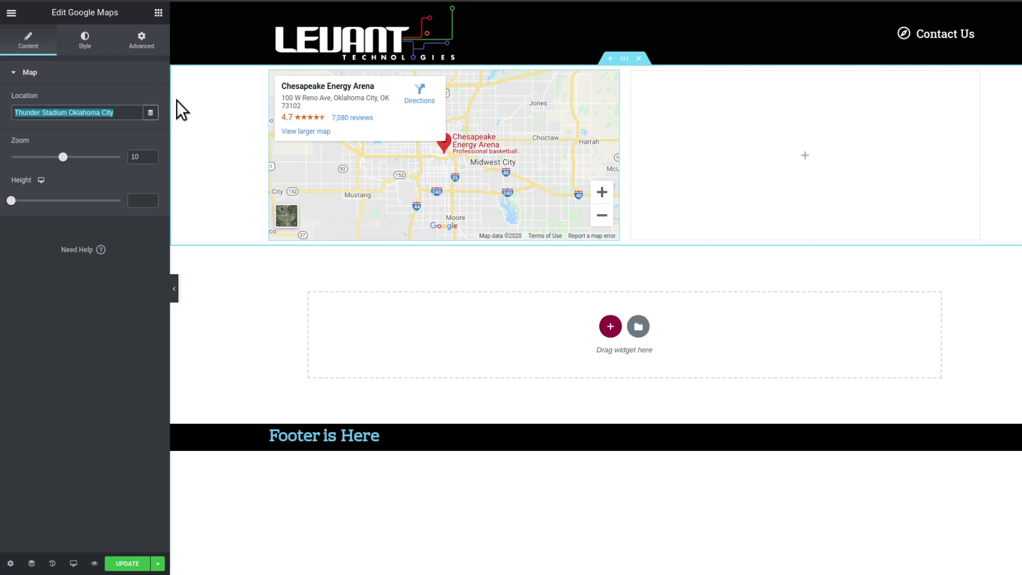
click(70, 112)
drag(67, 112, 25, 104)
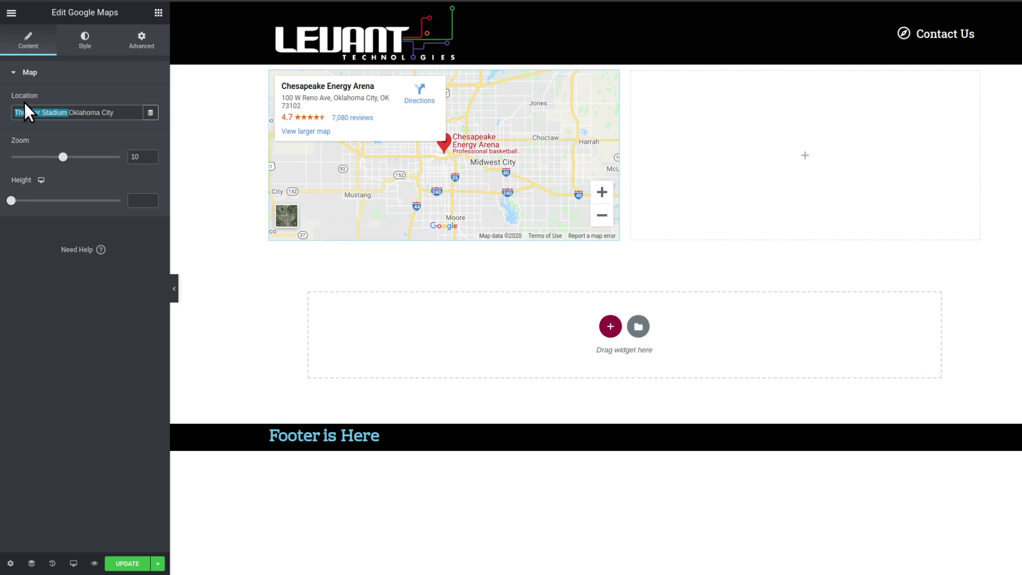
text(Se)
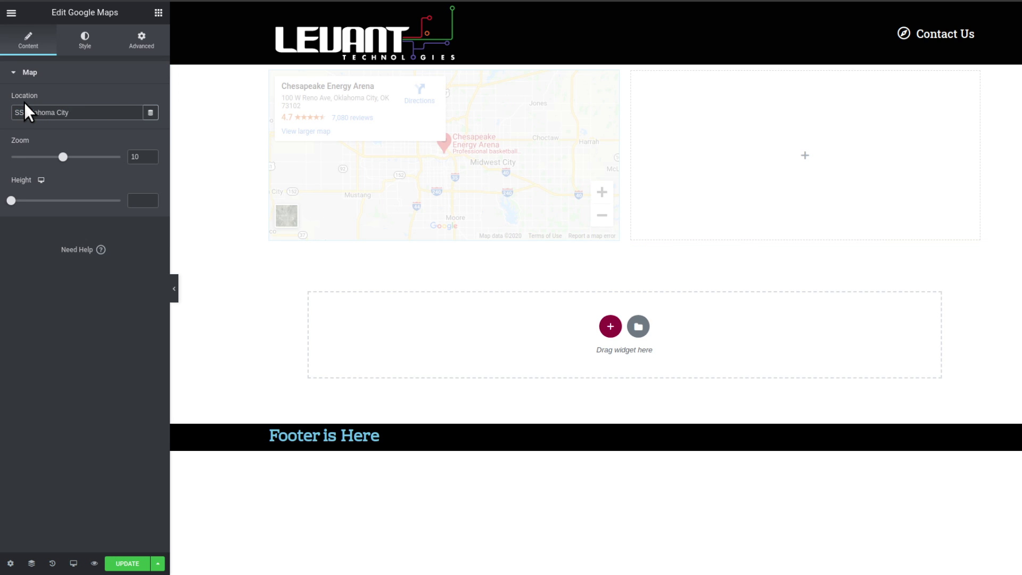
text( Cap)
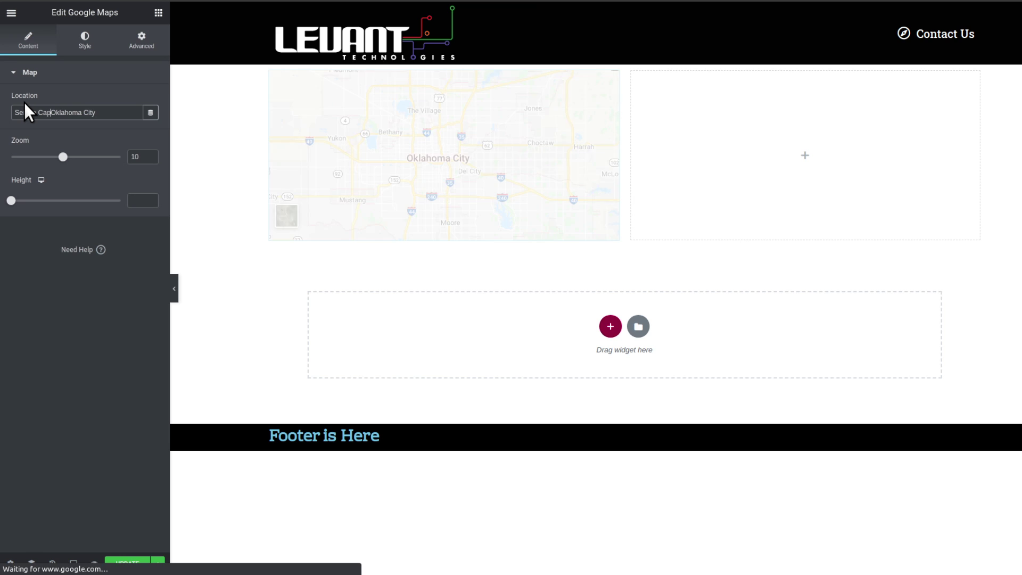
key(Home)
key(Delete)
key(Delete)
key(Delete)
key(Delete)
key(Delete)
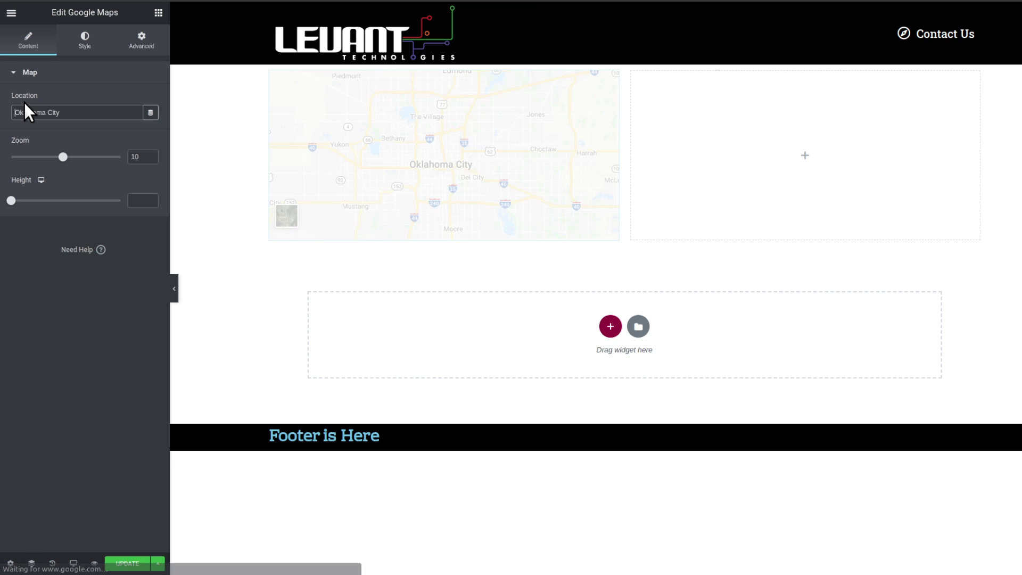
text(itol Building)
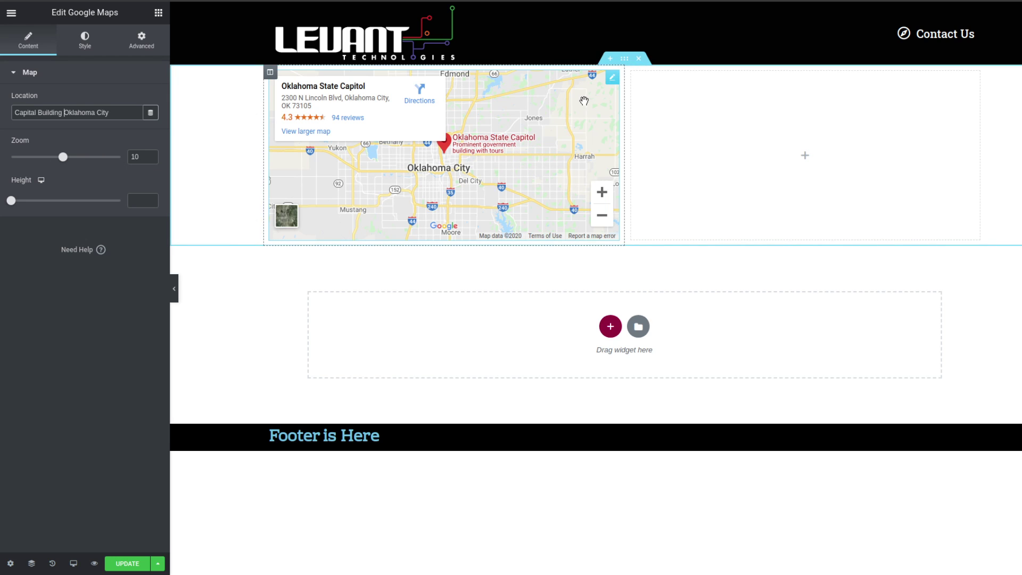
triple_click(94, 113)
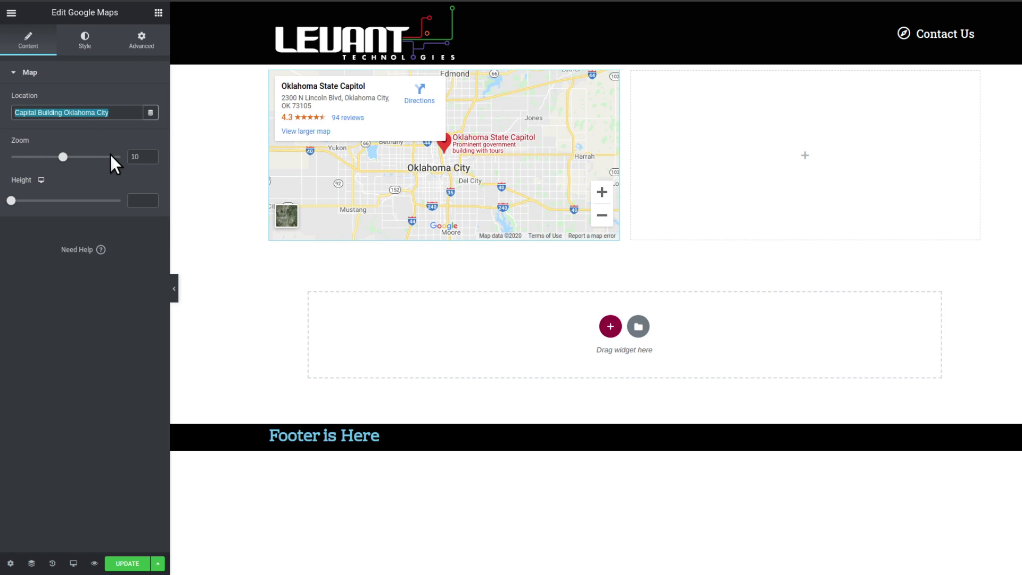
Step: Set the map's zoom to 15 and its height to 597
drag(63, 156, 80, 157)
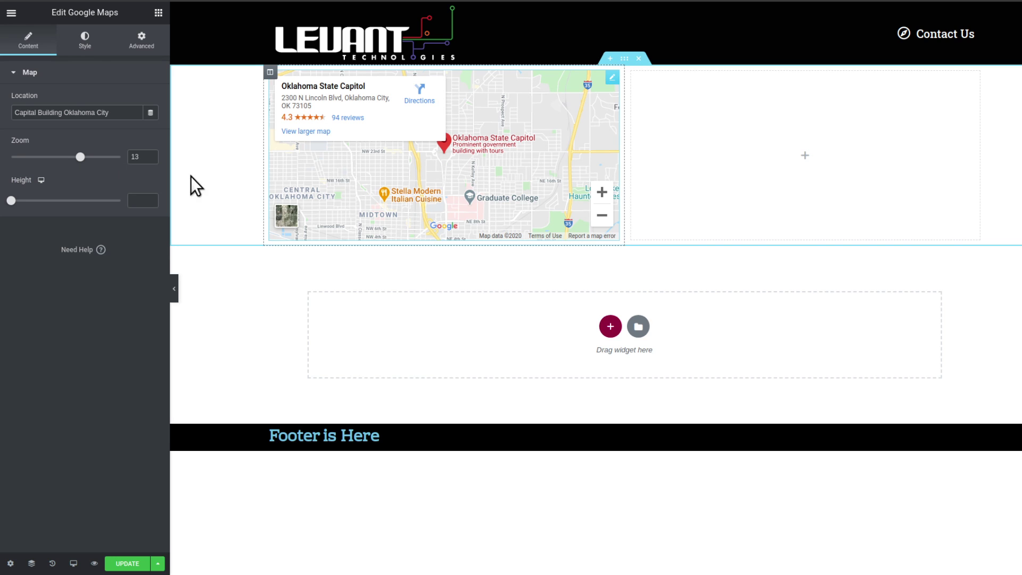
drag(80, 158, 91, 158)
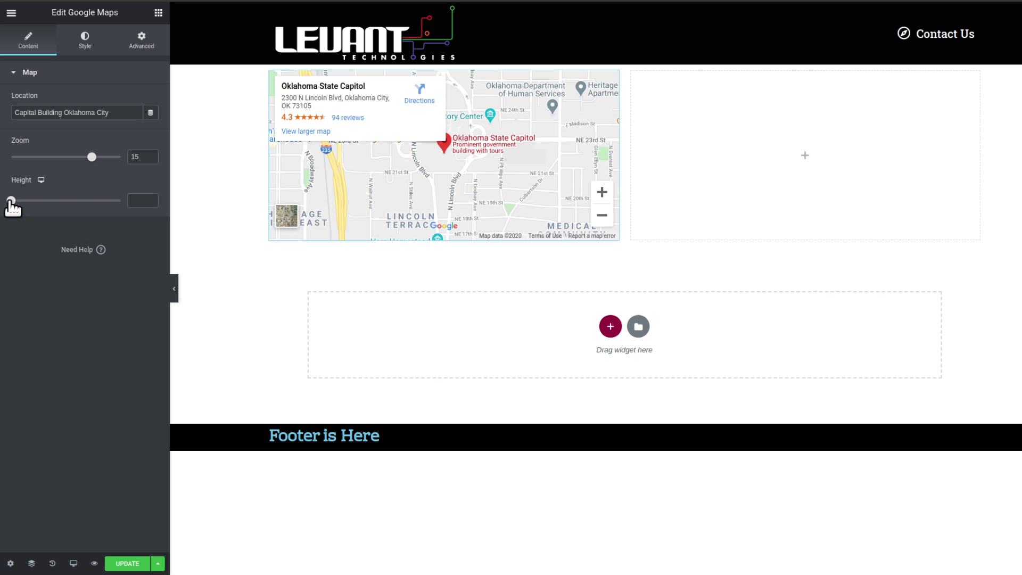
drag(10, 200, 55, 201)
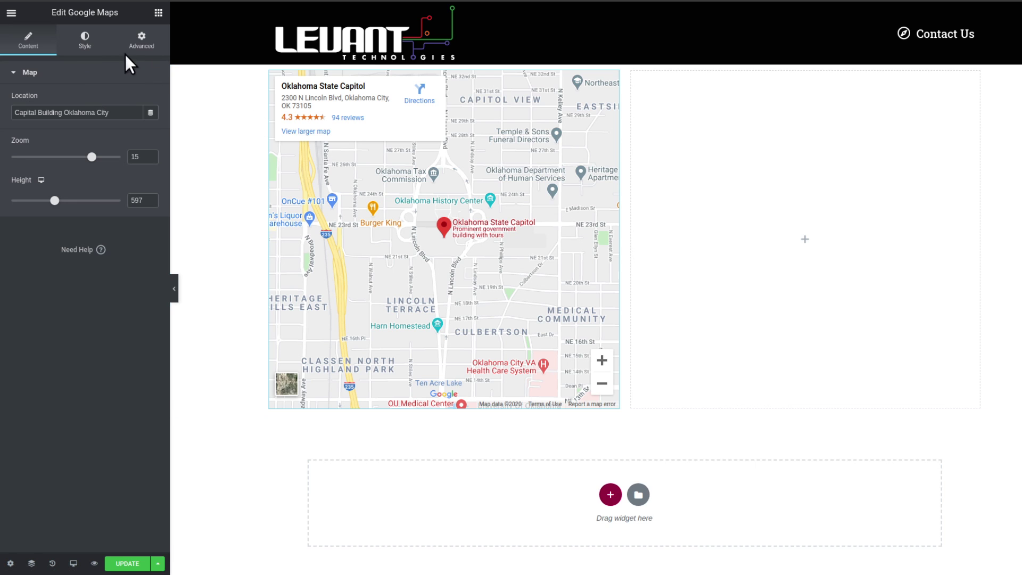
Step: Try a Blur CSS filter of 5.4 on the map's normal state and reset the filters to default
click(100, 52)
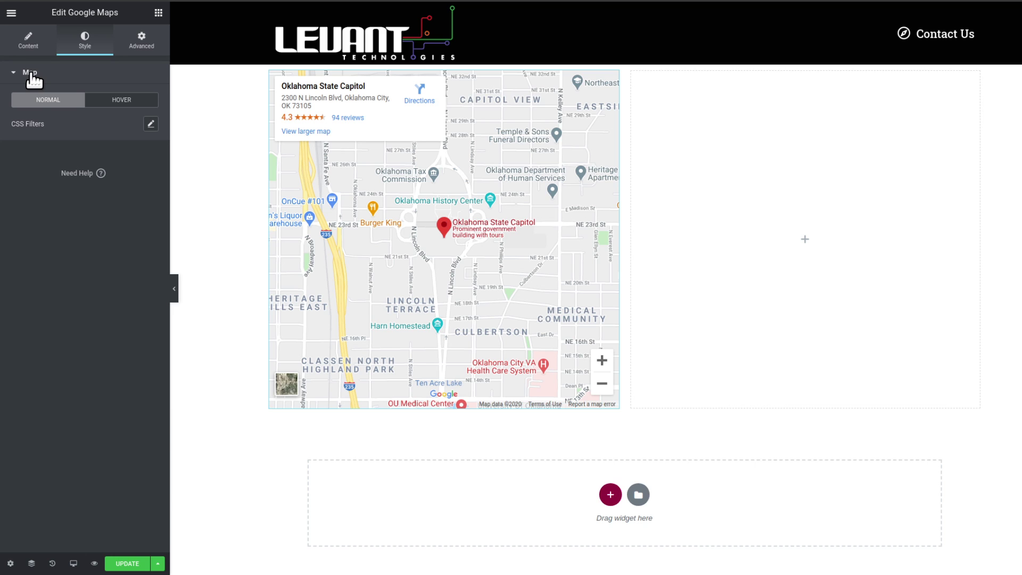
click(114, 108)
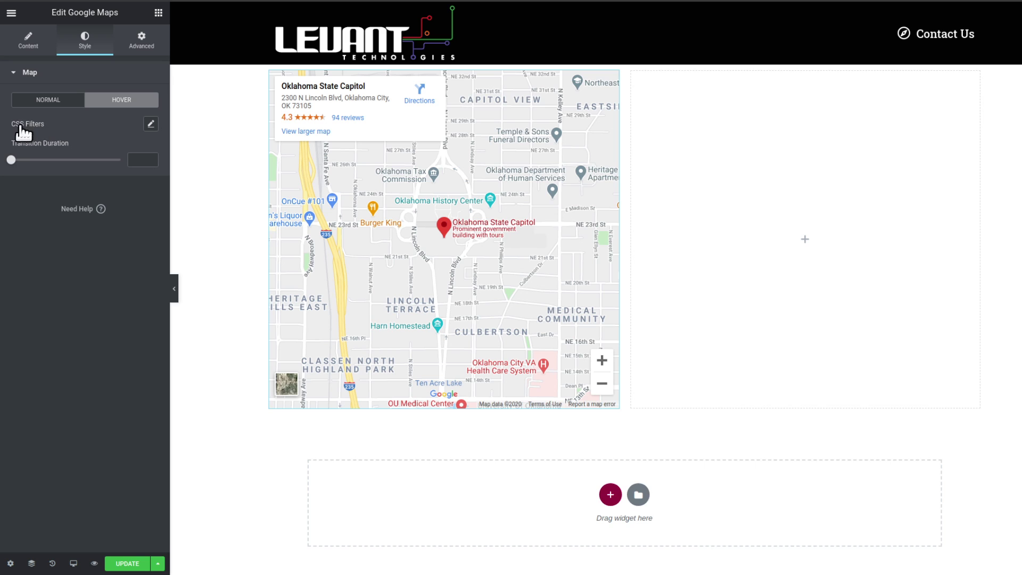
click(63, 102)
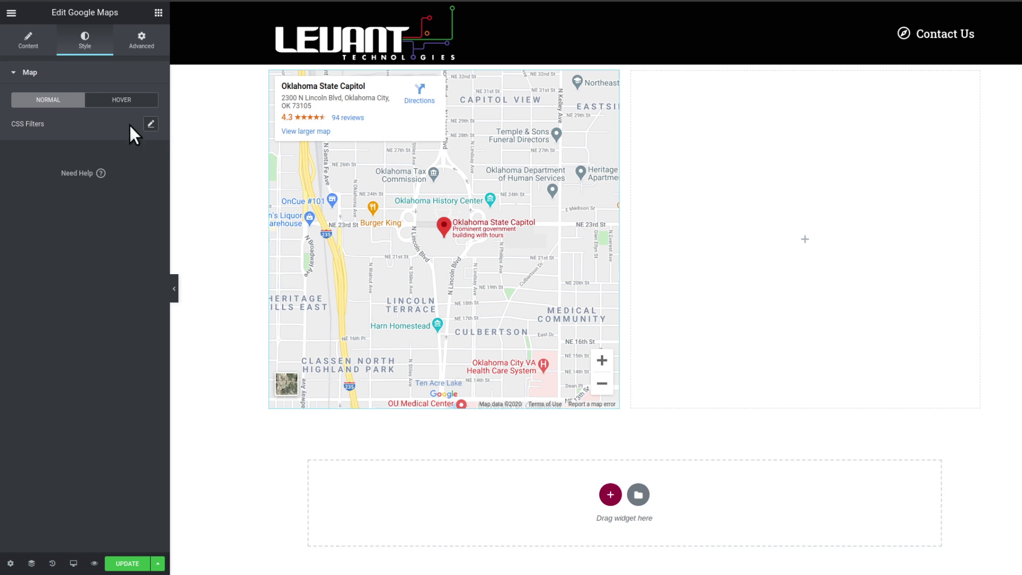
click(106, 102)
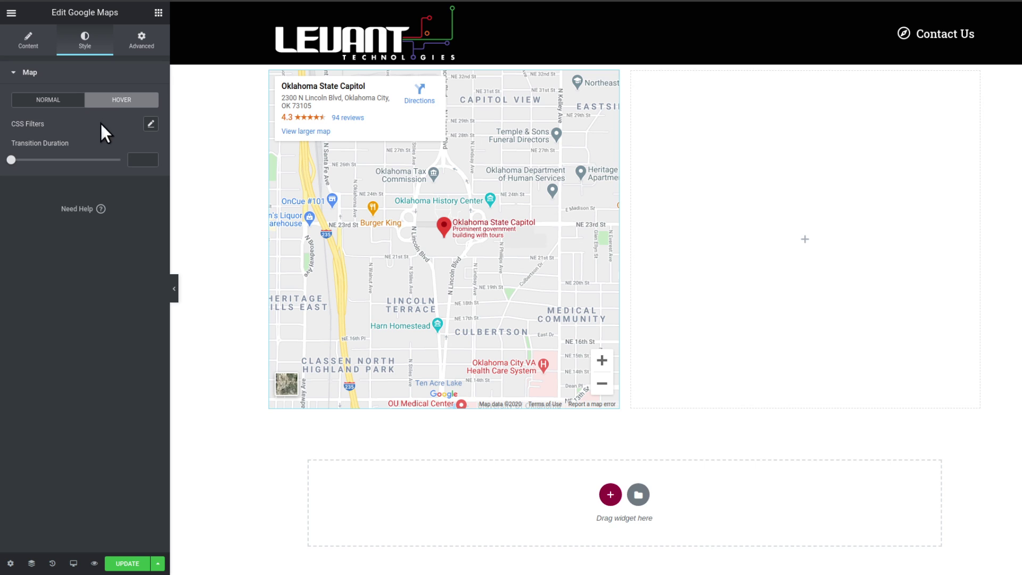
click(54, 105)
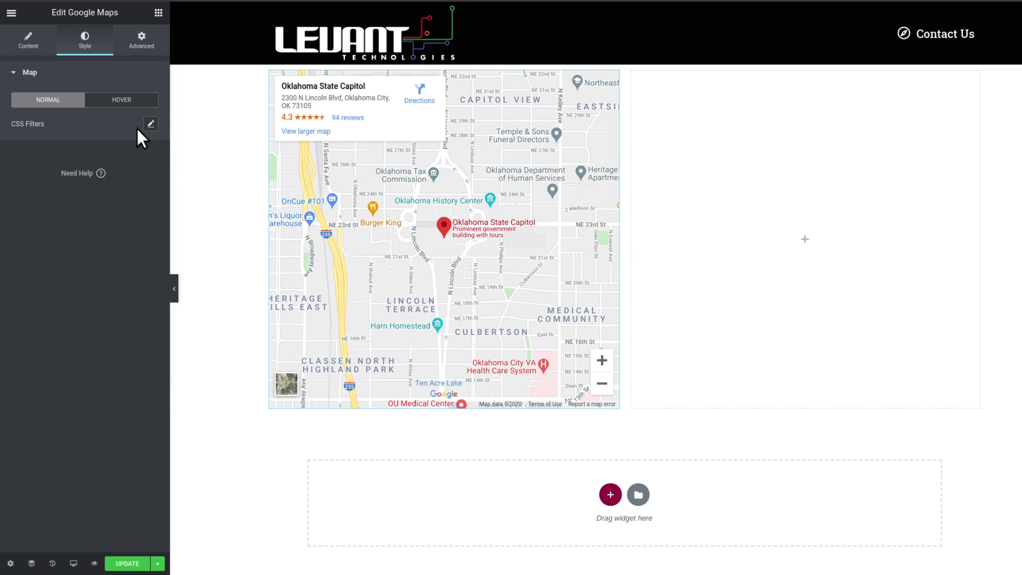
click(150, 124)
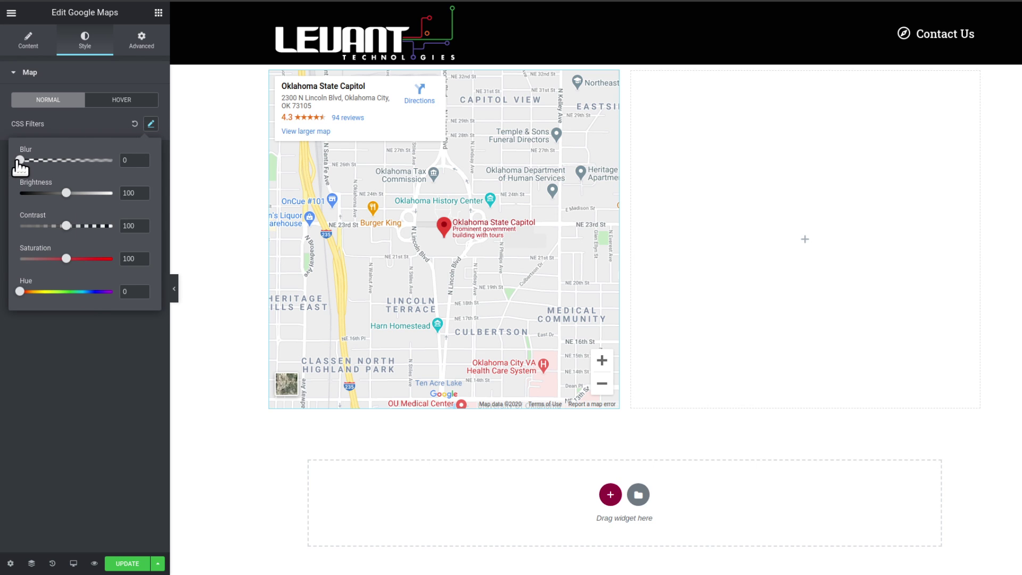
drag(19, 162, 73, 162)
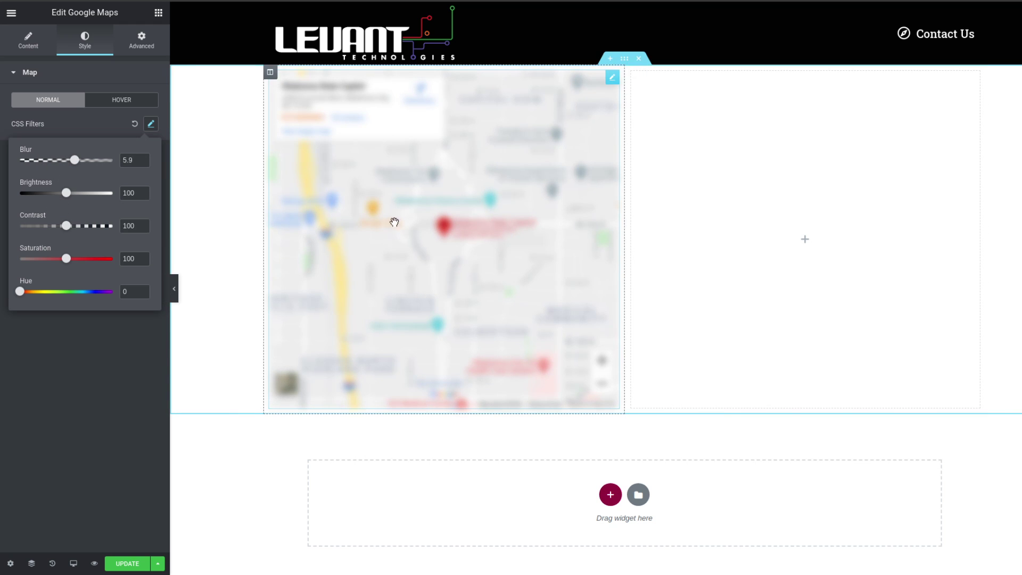
drag(75, 160, 69, 160)
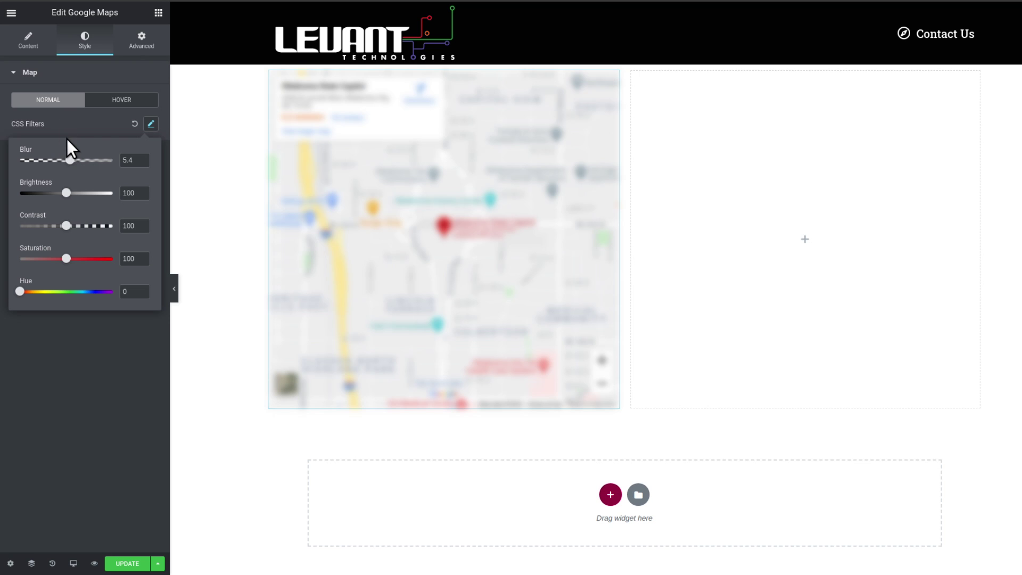
click(134, 124)
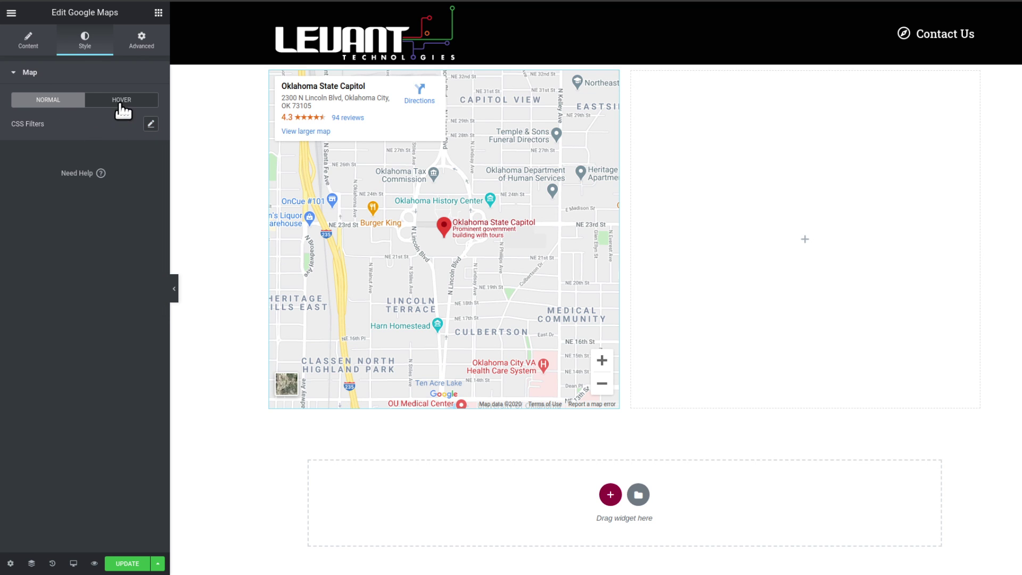
Step: Try the Blur and Hue CSS filters on the map's hover state, with Hue at 228 and Blur returned to 0
click(121, 101)
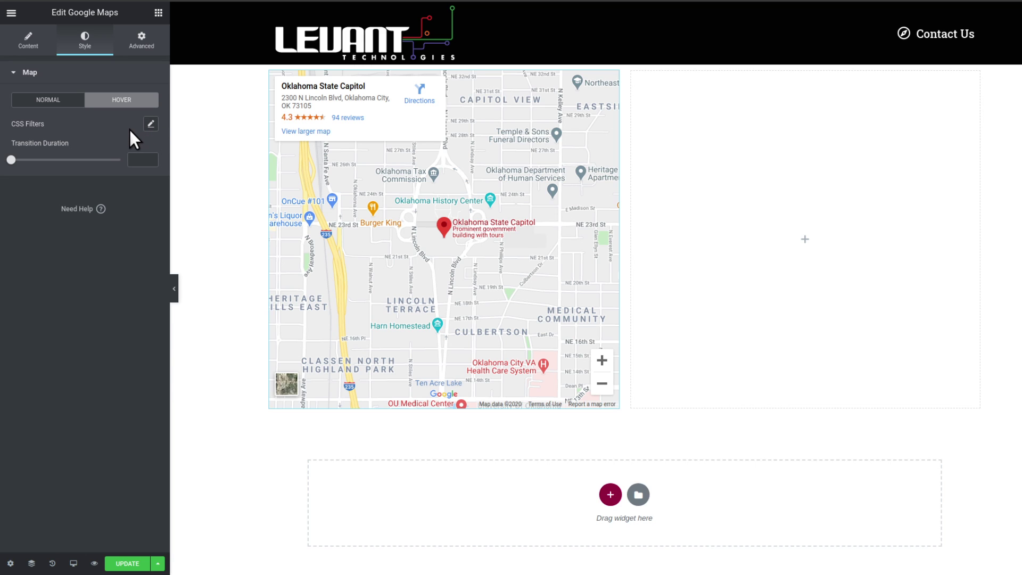
click(151, 124)
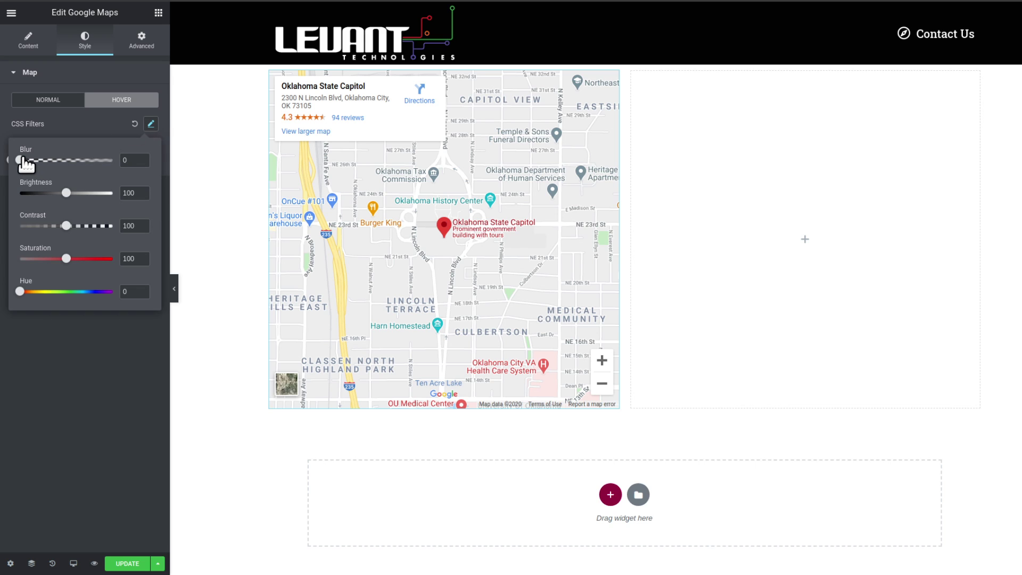
drag(22, 159, 75, 161)
drag(20, 292, 78, 292)
drag(74, 160, 4, 160)
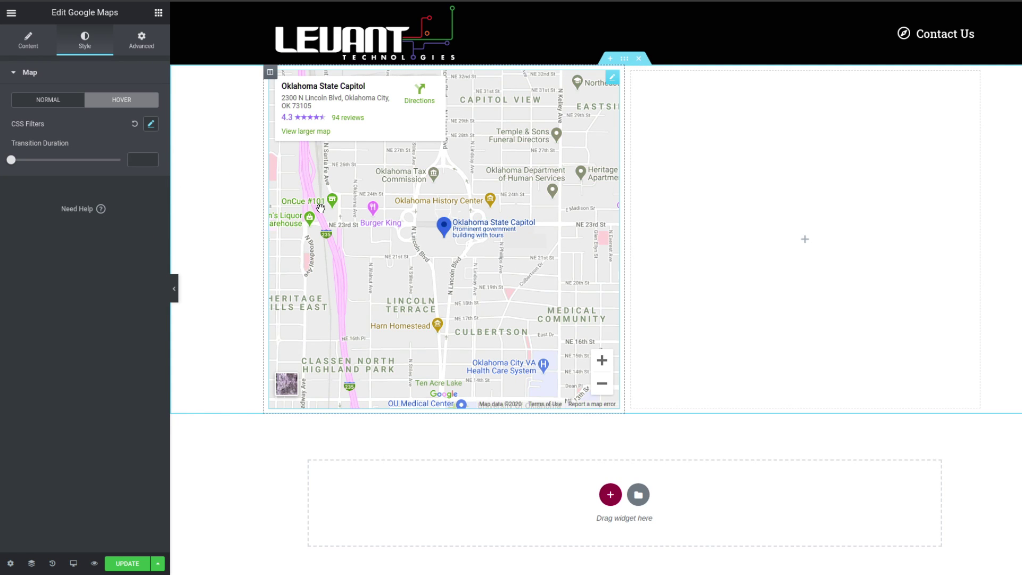
Step: Return the hover state's Hue filter to 0 and reopen its CSS filter settings
click(150, 123)
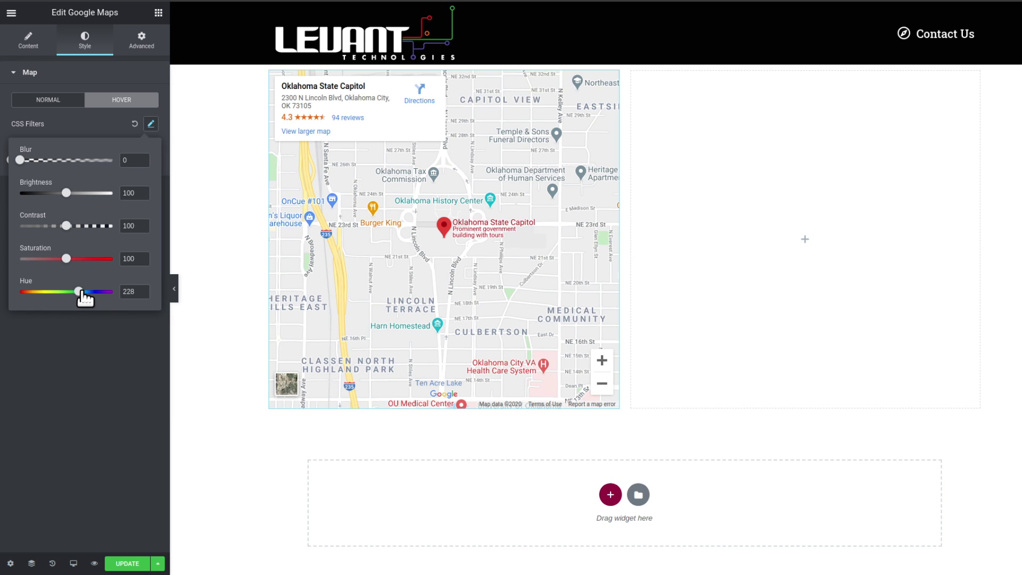
drag(80, 291, 7, 291)
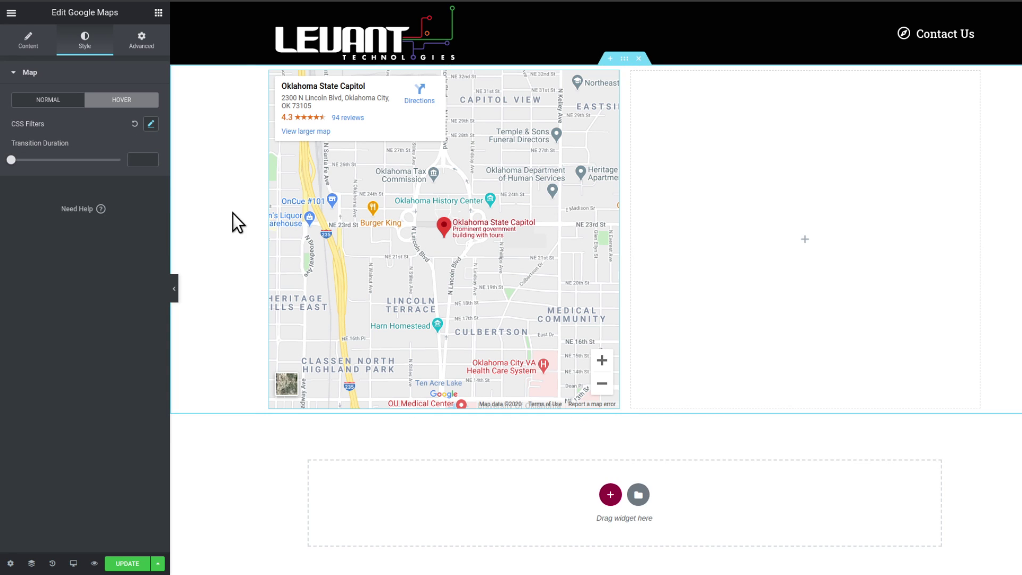
click(150, 124)
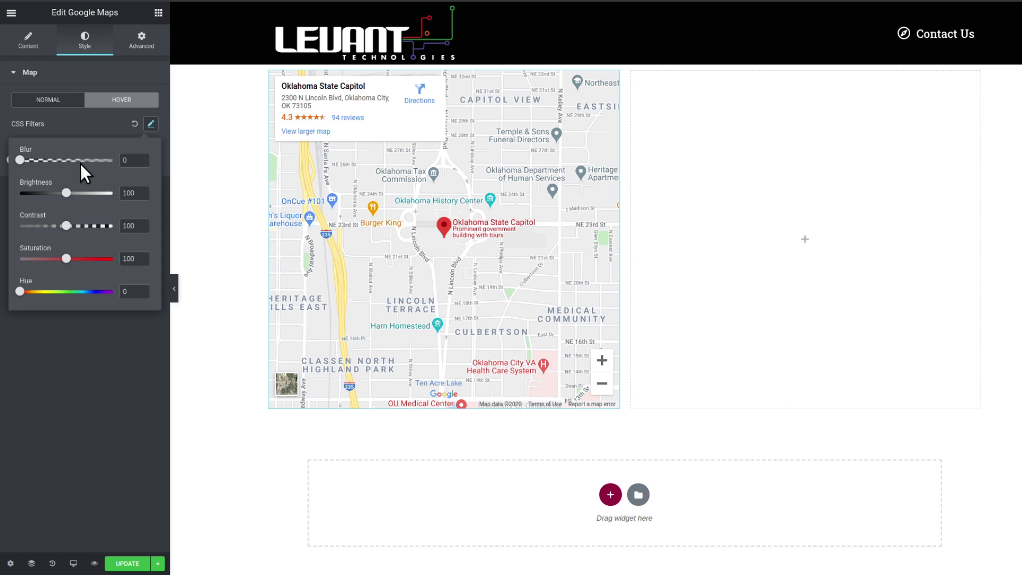
Step: Reset the map's hover-state CSS filters to default, check the normal state, and try a hover Hue of 226
click(136, 124)
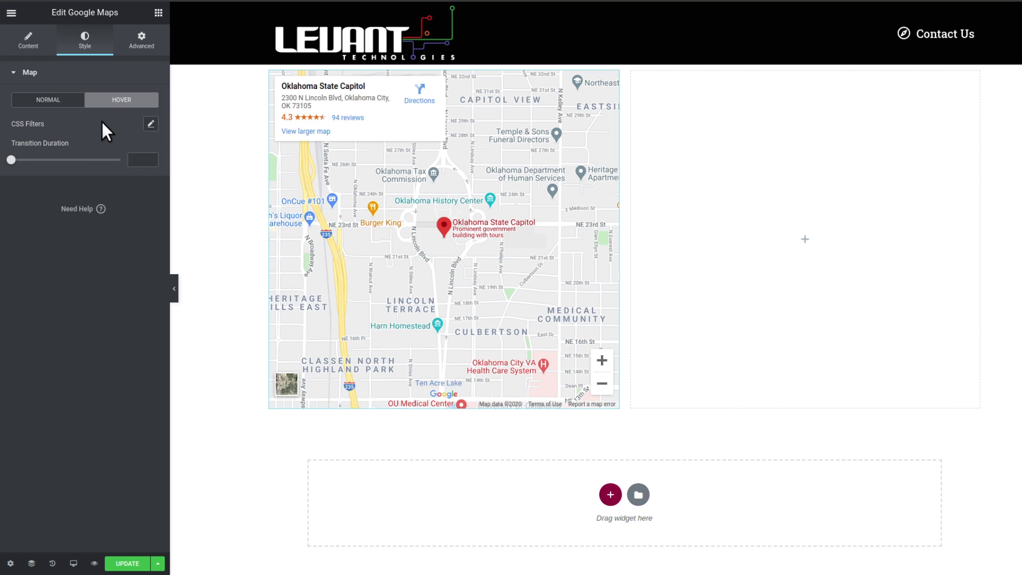
click(43, 101)
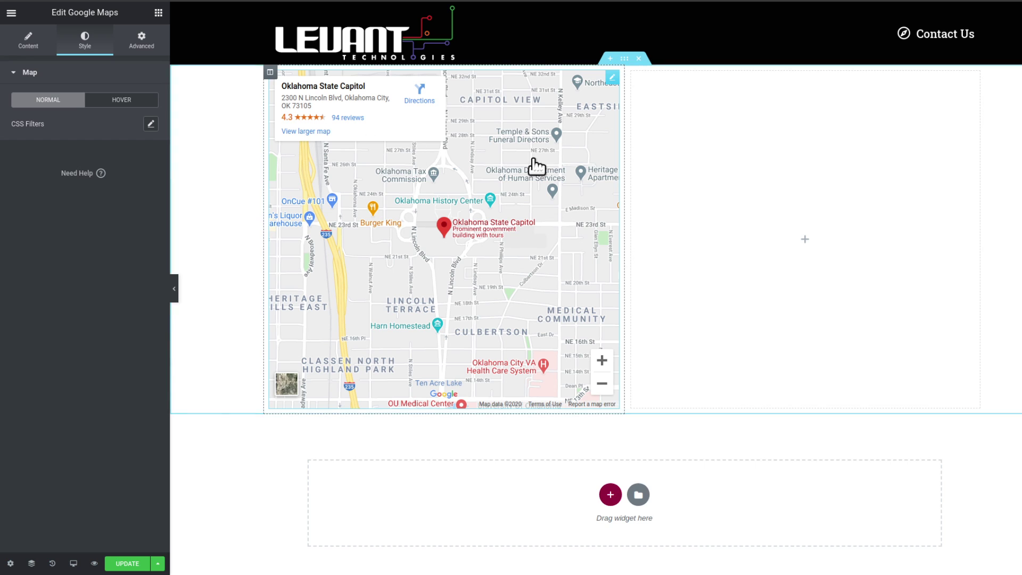
click(122, 101)
click(150, 125)
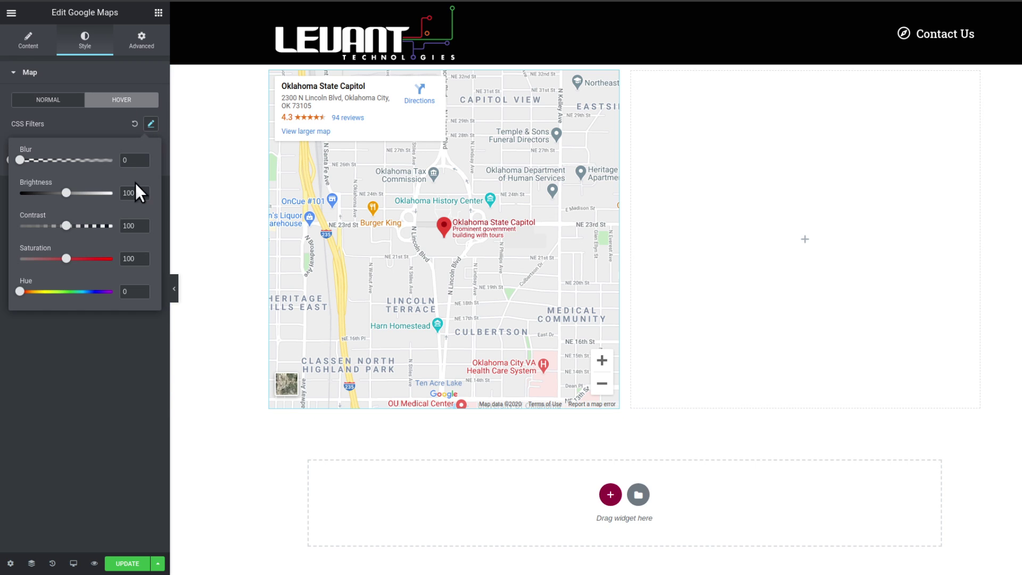
drag(23, 295, 80, 294)
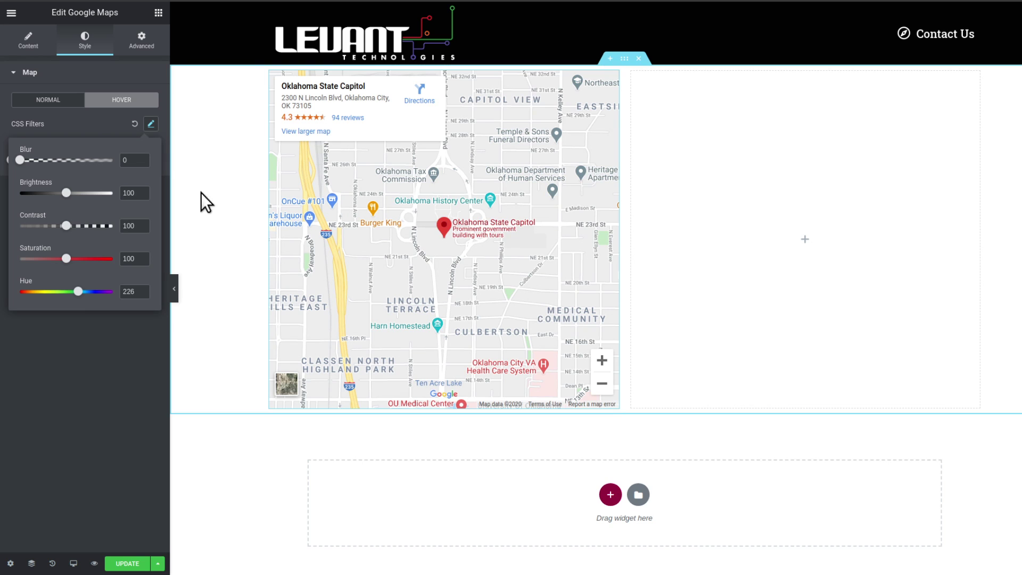
click(96, 131)
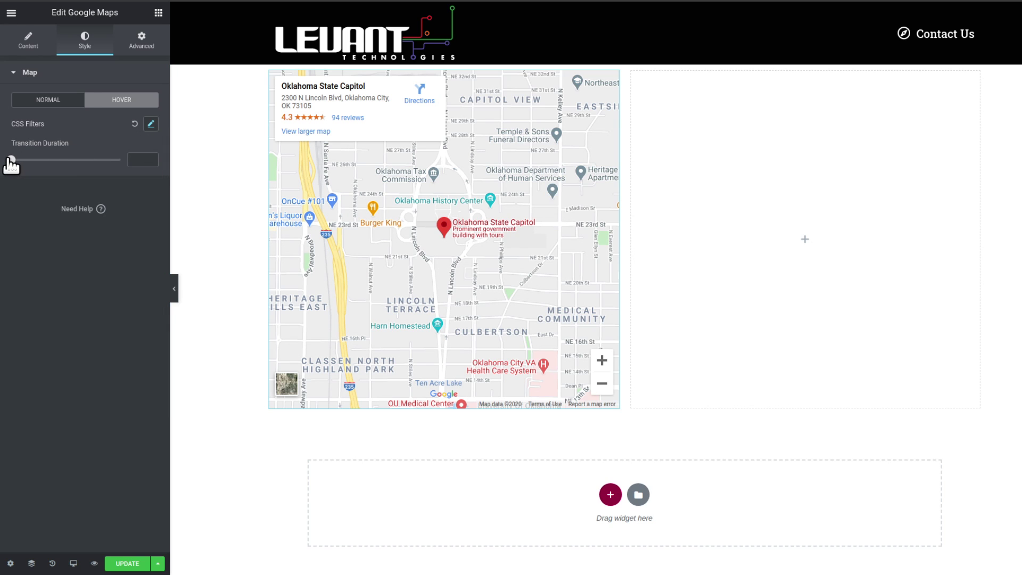
Step: Try transition durations of 0.5 and 1.5 for the map's hover state and clear the value
drag(11, 160, 29, 160)
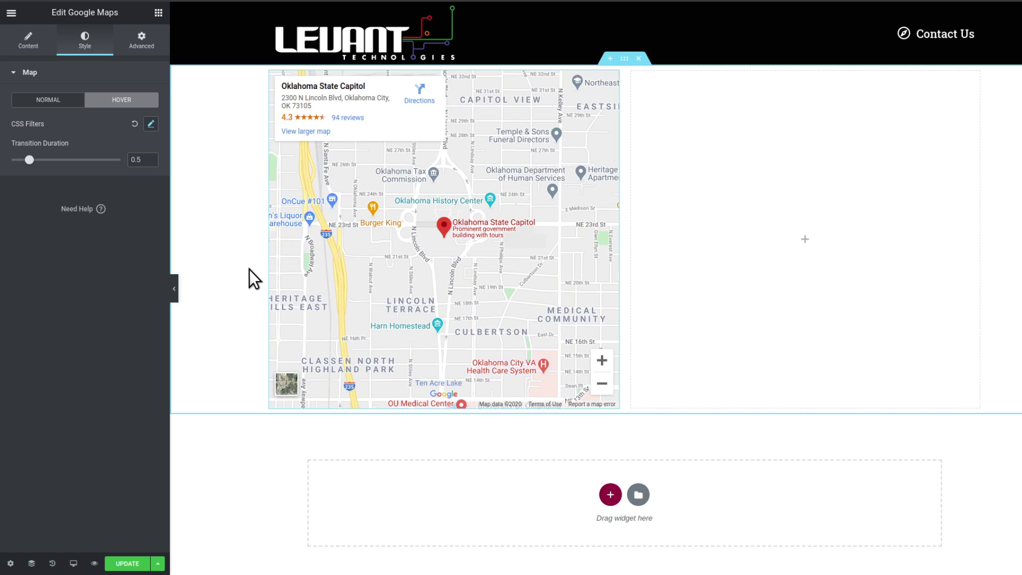
drag(29, 159, 66, 160)
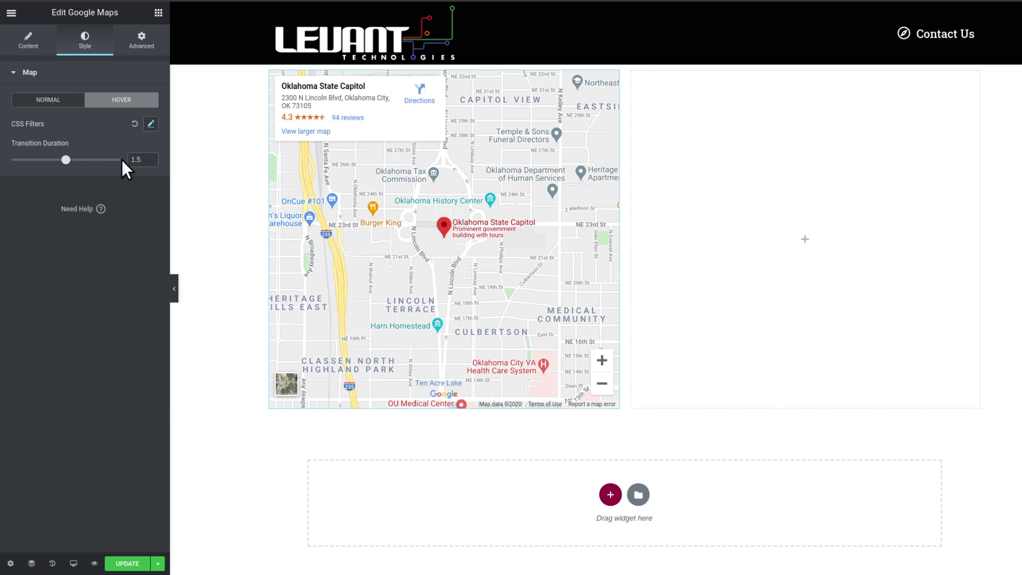
double_click(135, 159)
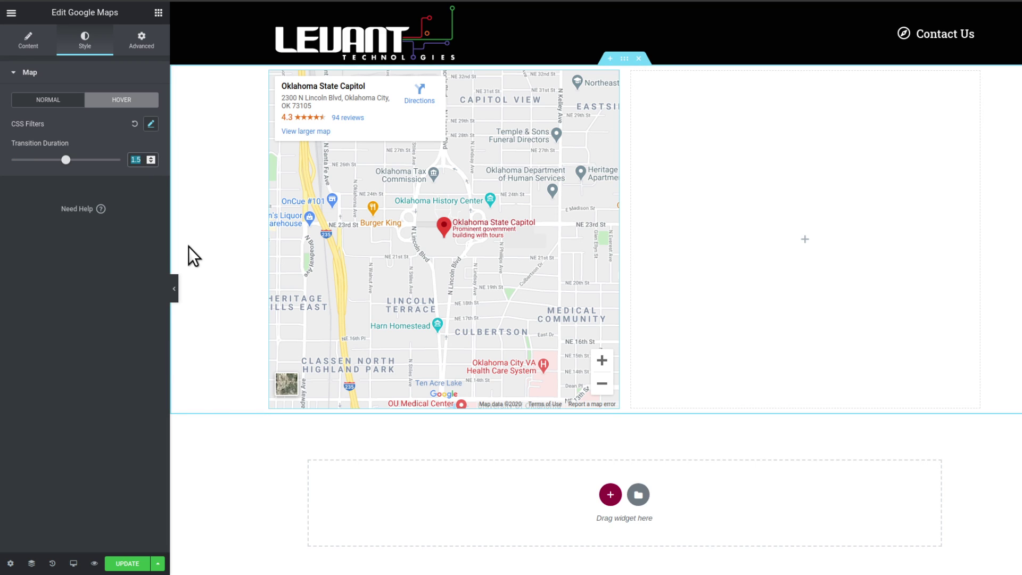
key(BackSpace)
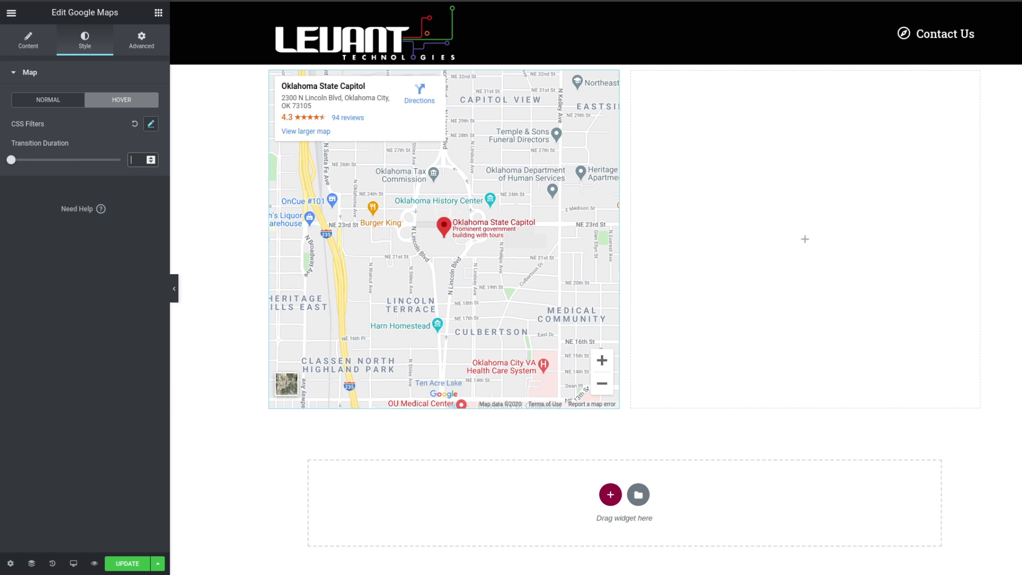
Step: Reset the map's hover-state CSS filters to default and return to the widget list
click(138, 125)
click(139, 126)
click(158, 12)
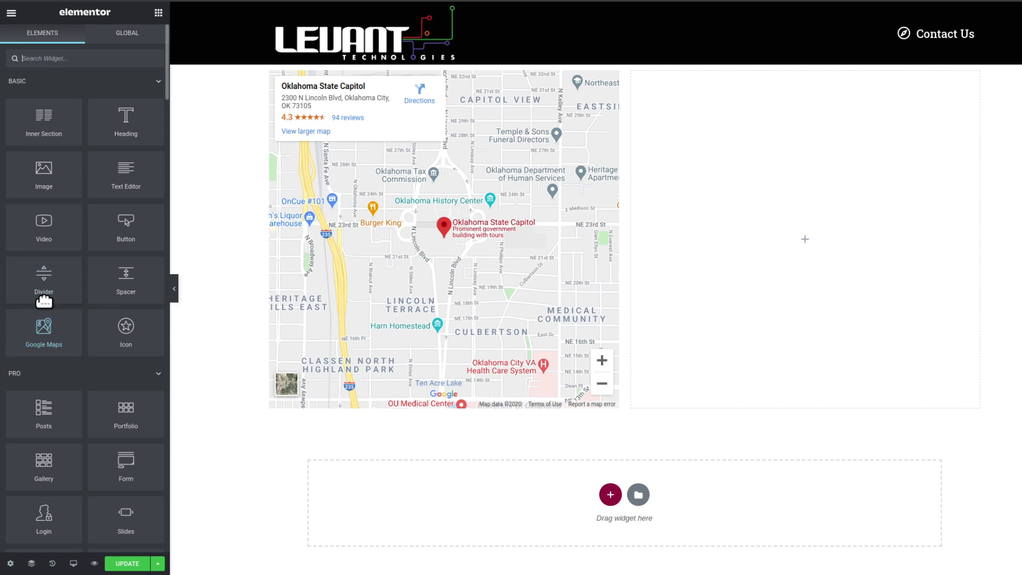